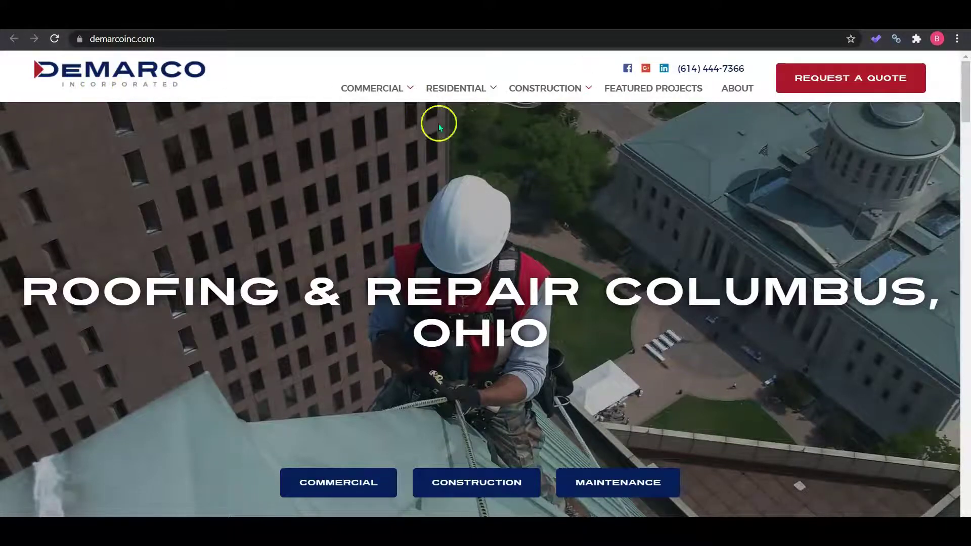
Look over the DeMarco homepage header and the submenus of its service navigation.
mouse_move(966, 89)
mouse_down()
mouse_move(966, 272)
mouse_move(967, 81)
mouse_up()
mouse_move(593, 94)
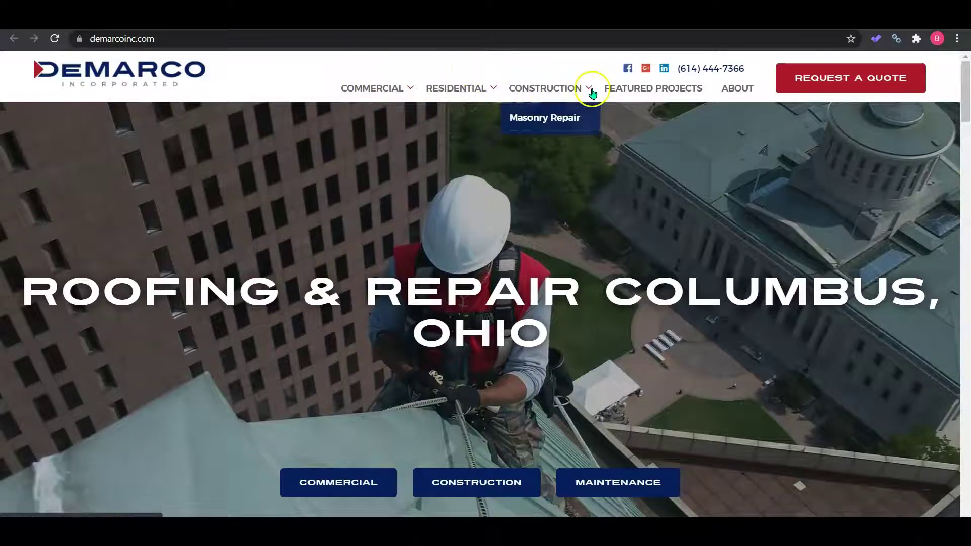
mouse_move(427, 92)
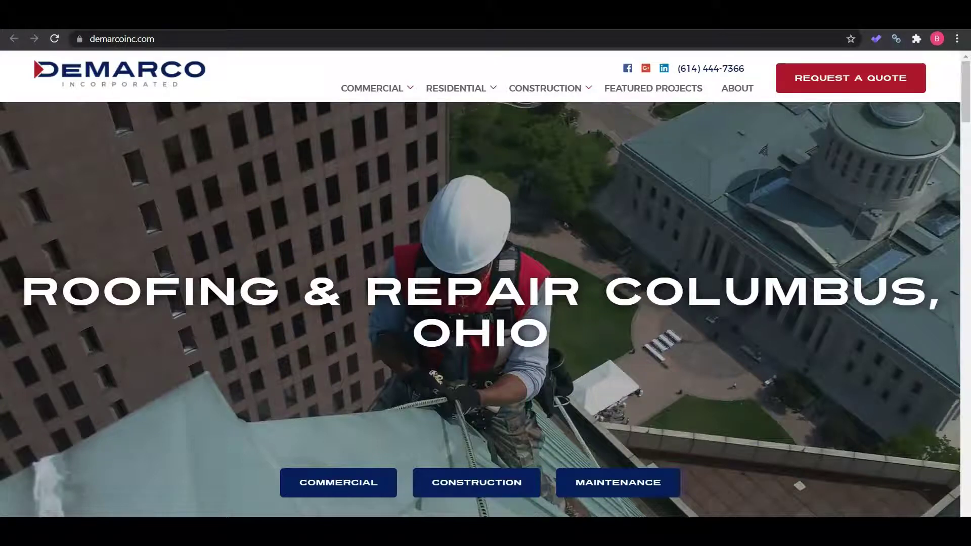
Switch to the Google results for "roofing companies columbus ohio" and examine the ads, local map listings and organic results.
click(384, 20)
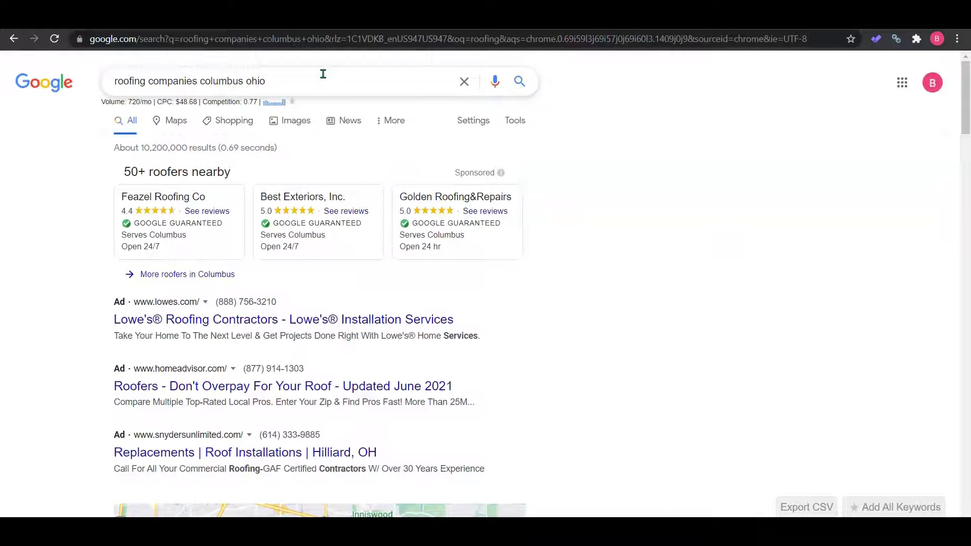
click(338, 79)
drag(965, 96, 965, 122)
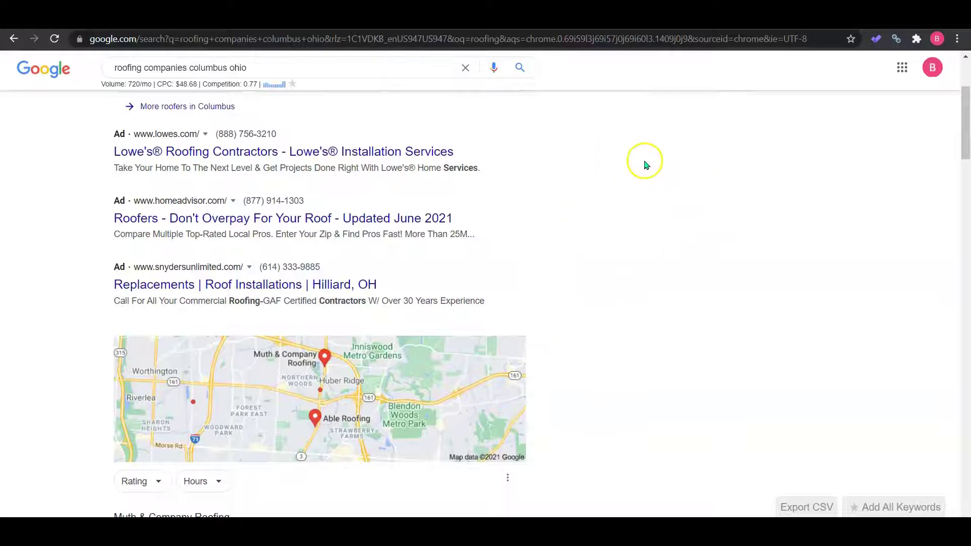
drag(965, 123, 967, 161)
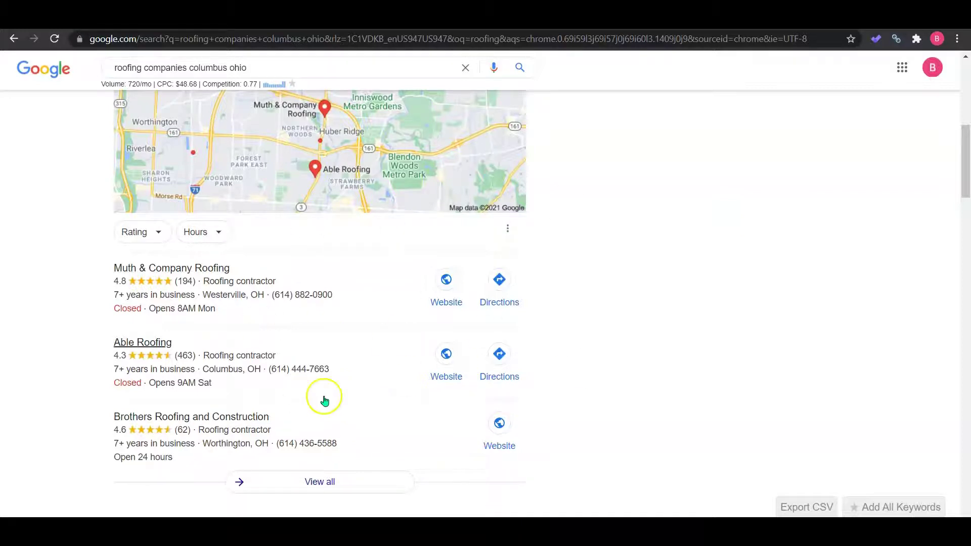
drag(966, 145, 967, 156)
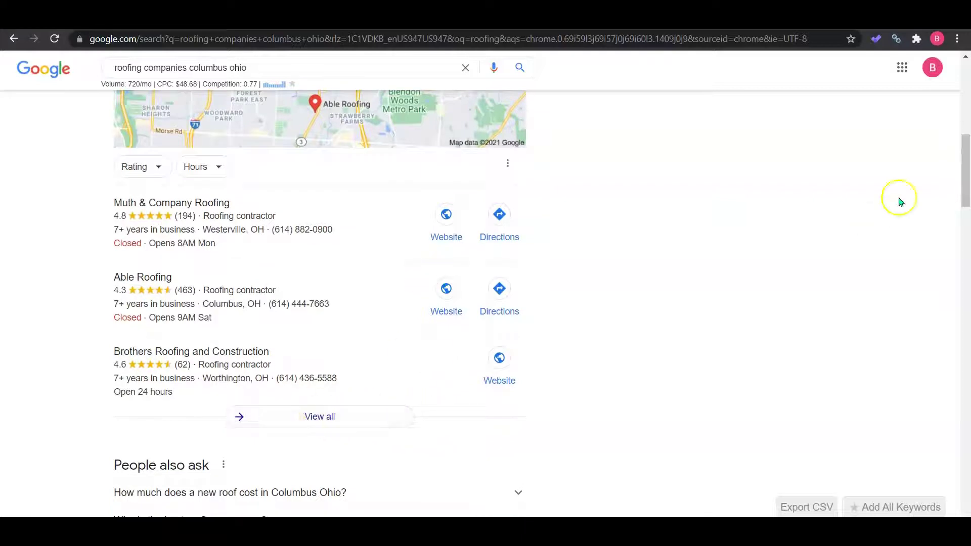
drag(967, 161, 966, 232)
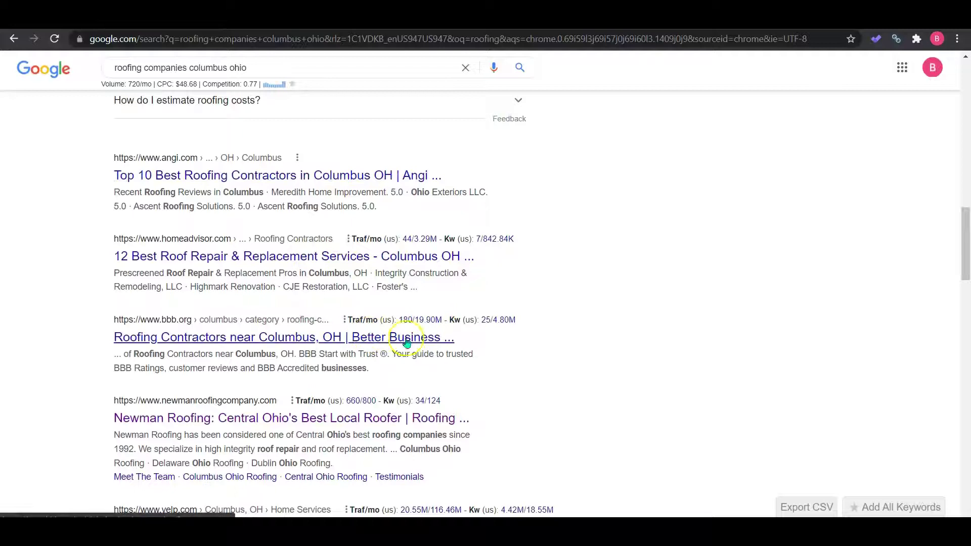
drag(966, 262, 967, 280)
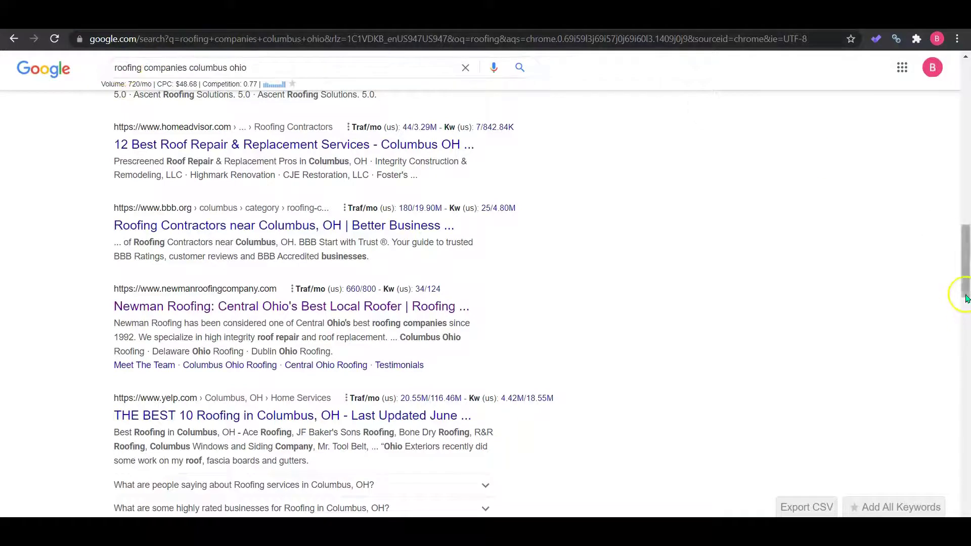
drag(965, 275, 959, 173)
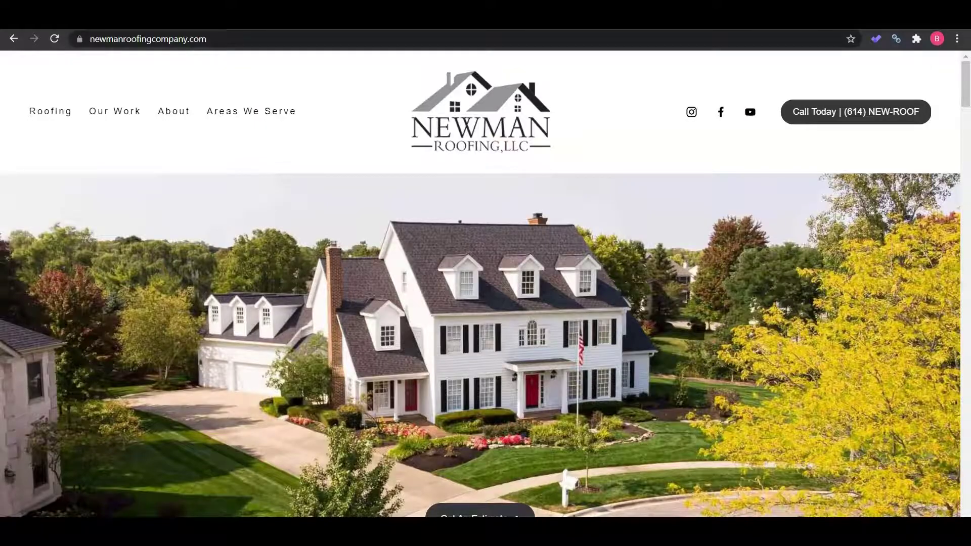
Review the full Newman Roofing homepage, including its map of completed projects, and return to its beginning.
click(966, 99)
drag(966, 99, 966, 292)
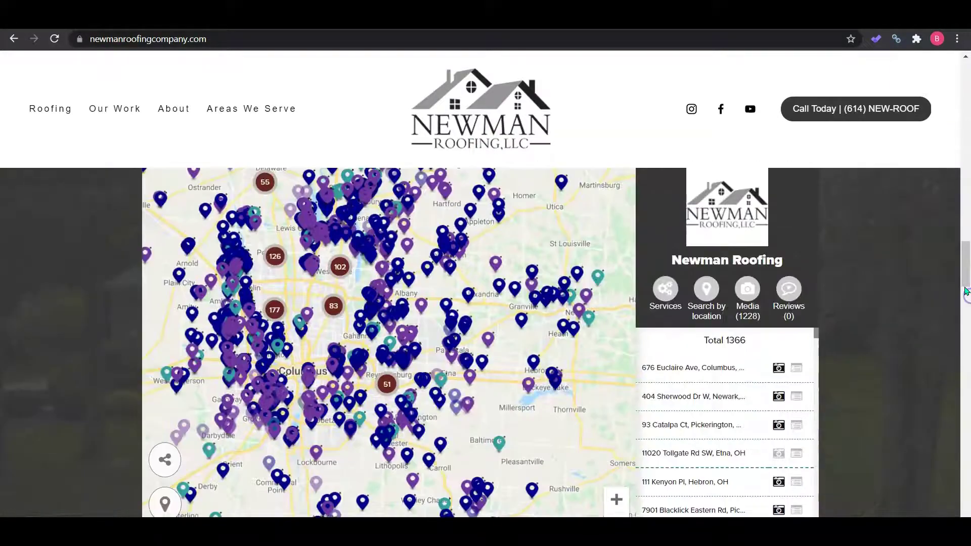
drag(965, 386, 962, 76)
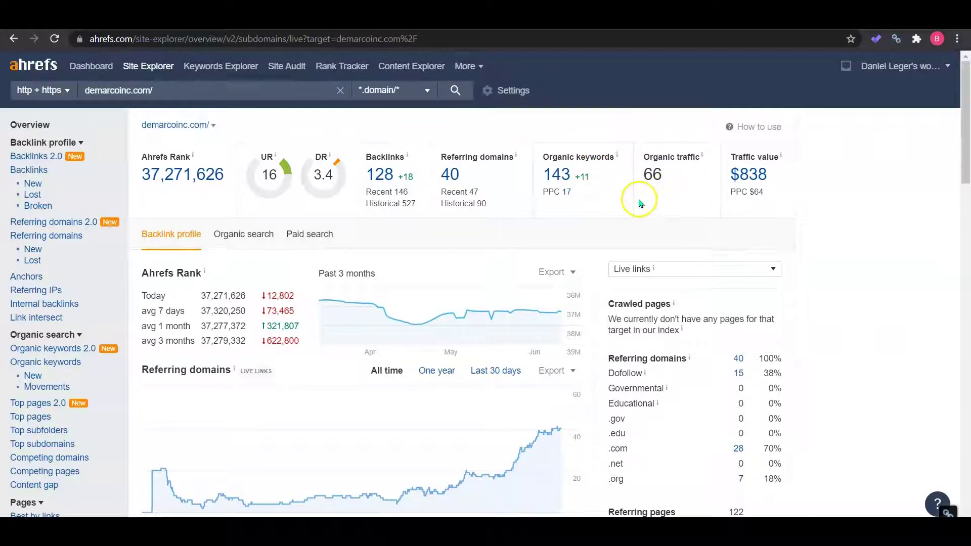
Examine the paid keywords report for demarcoinc.com in Ahrefs, then return to the site overview.
click(566, 195)
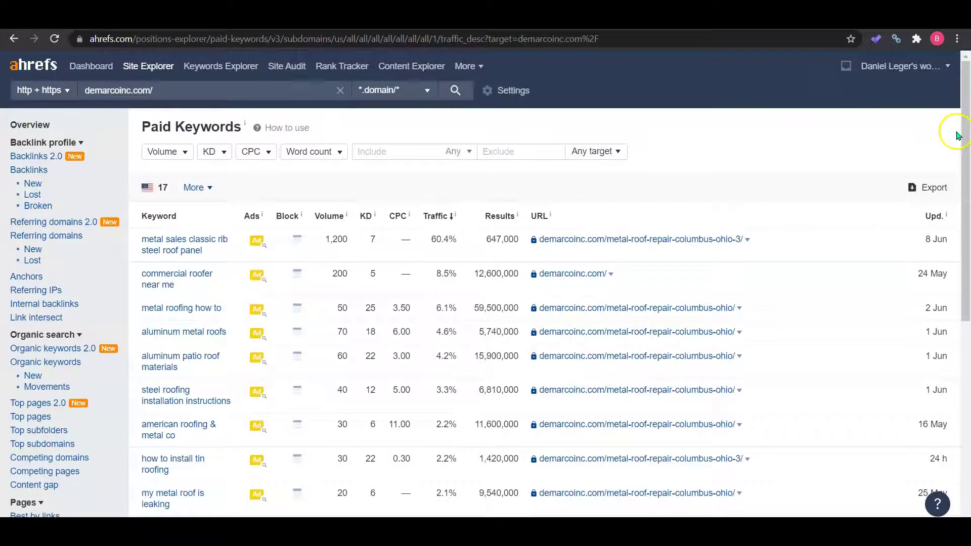
drag(965, 136, 967, 211)
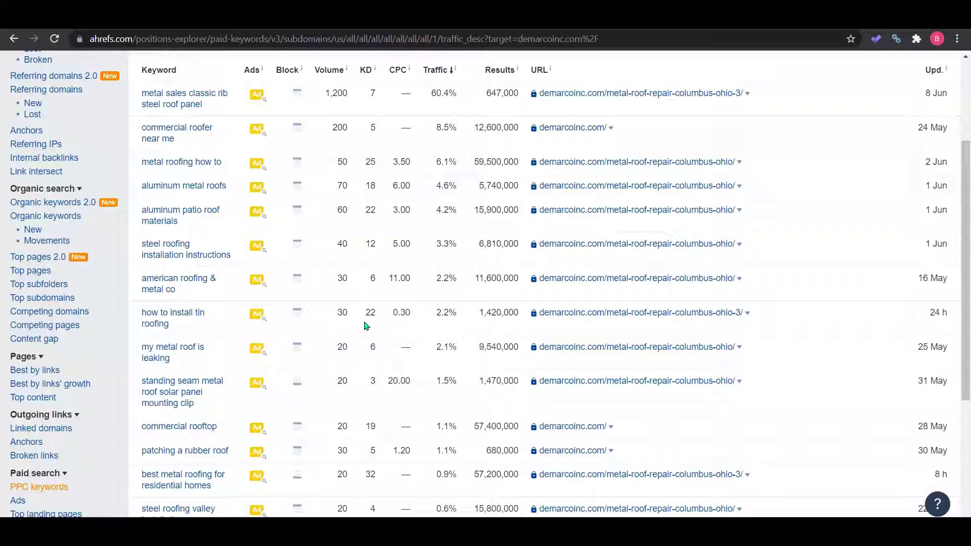
drag(964, 182, 966, 243)
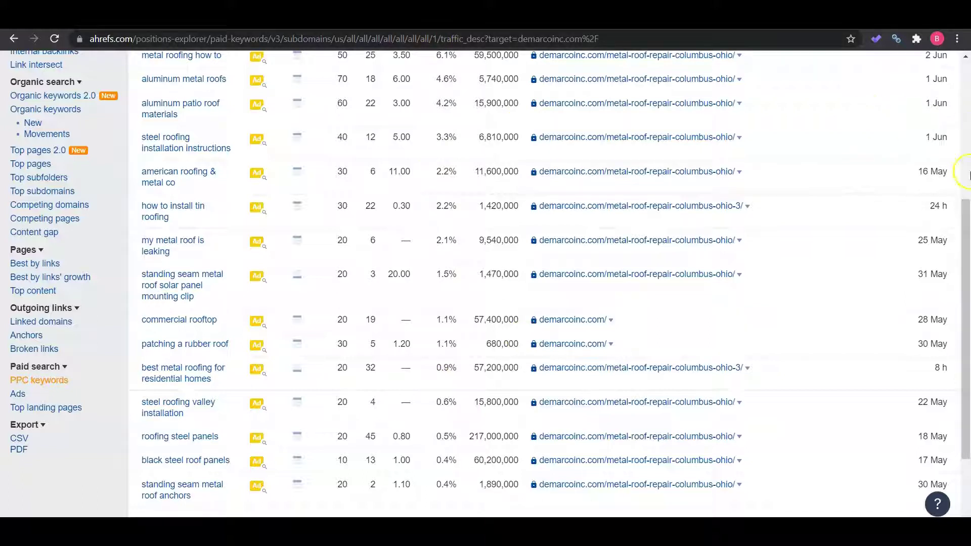
drag(966, 245, 966, 105)
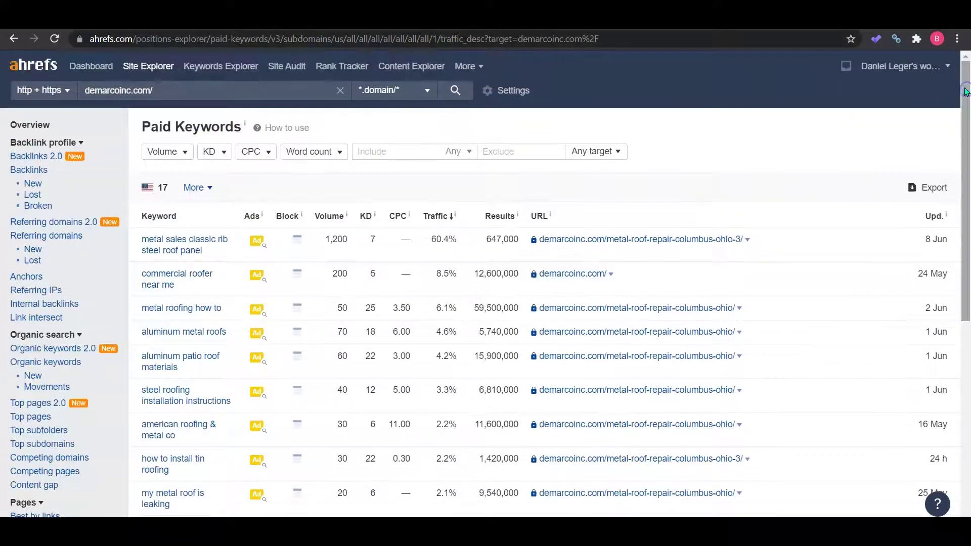
click(36, 133)
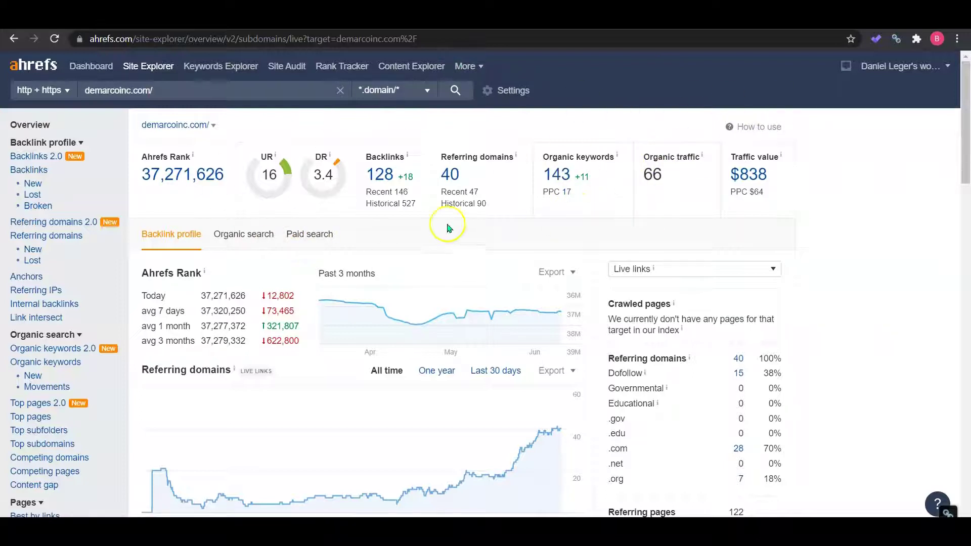
Switch back to the DeMarco website and inspect the homepage banner and the Commercial navigation entry.
click(708, 20)
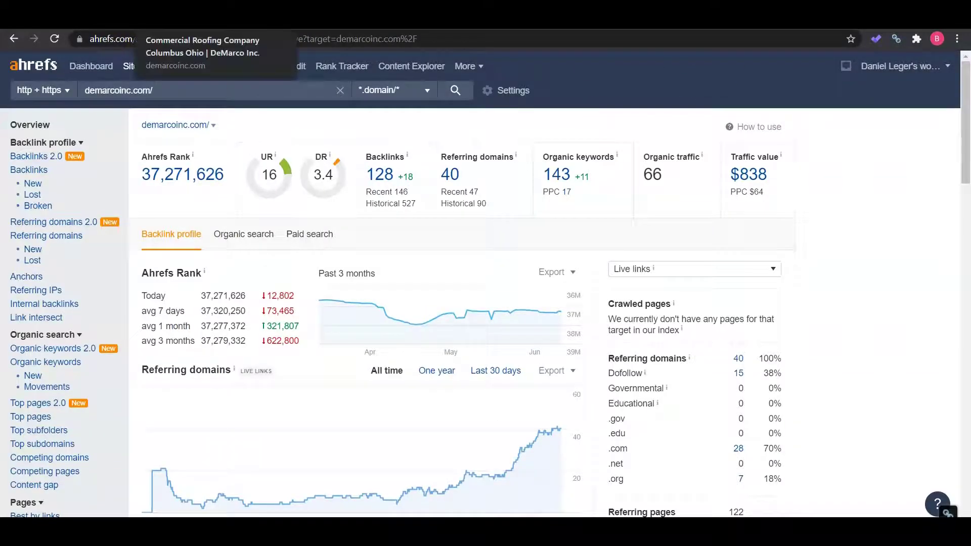
click(192, 15)
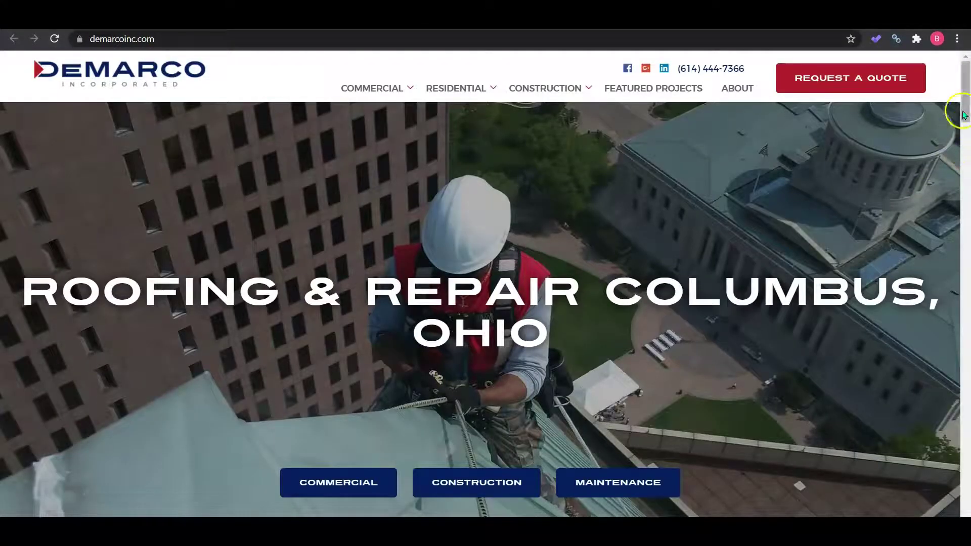
mouse_move(961, 101)
mouse_down()
mouse_move(964, 386)
mouse_move(964, 101)
mouse_move(959, 400)
mouse_move(942, 462)
mouse_move(954, 86)
mouse_up()
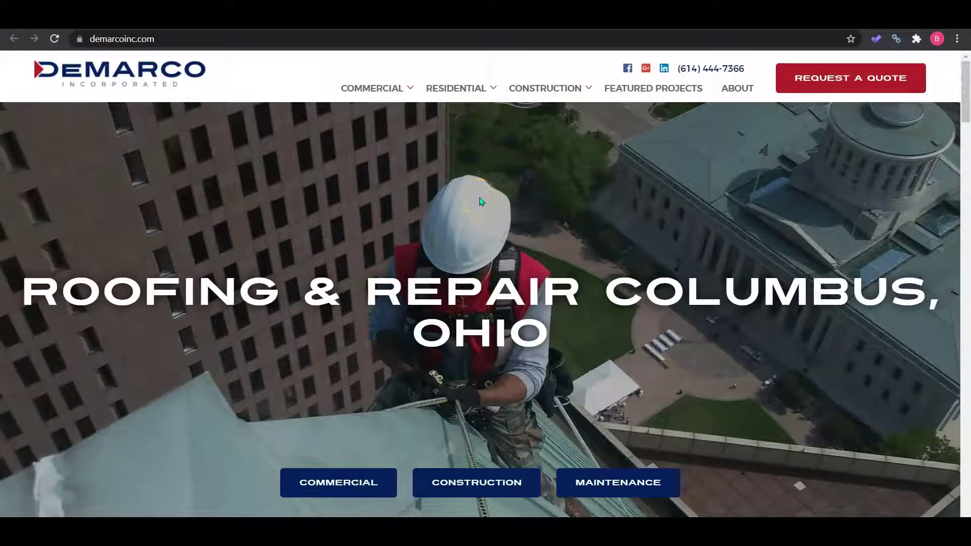
mouse_move(386, 90)
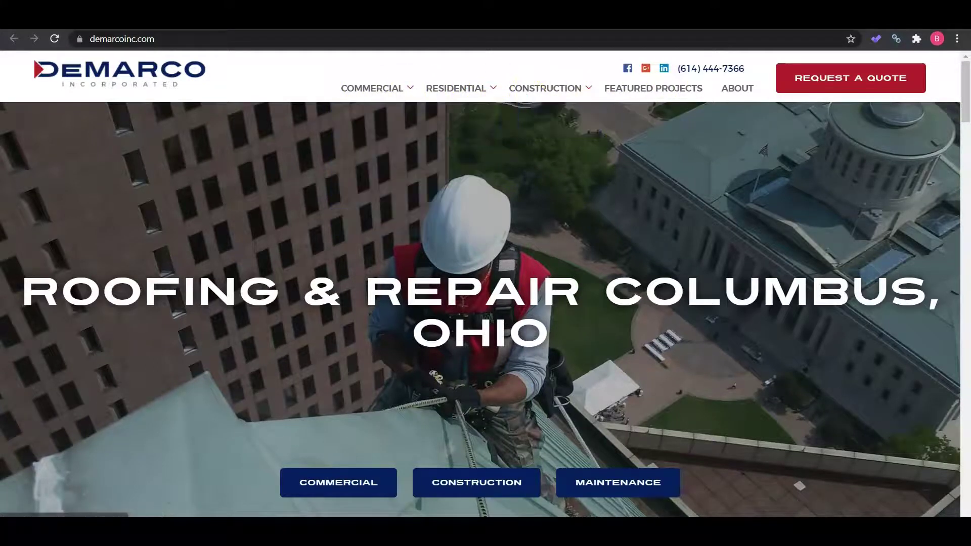
Compare the Google local roofing listings, the Ahrefs overview of demarcoinc.com and the DeMarco homepage content.
click(395, 21)
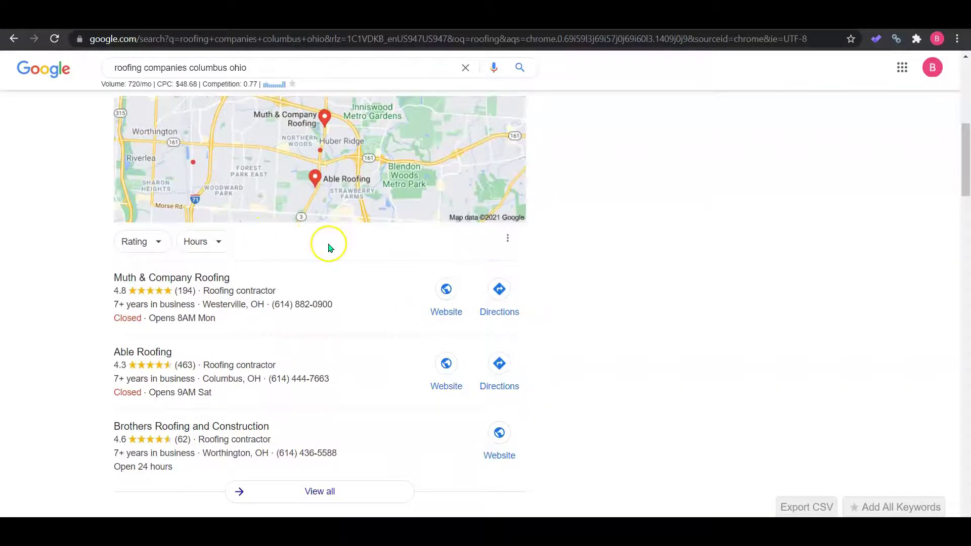
click(485, 22)
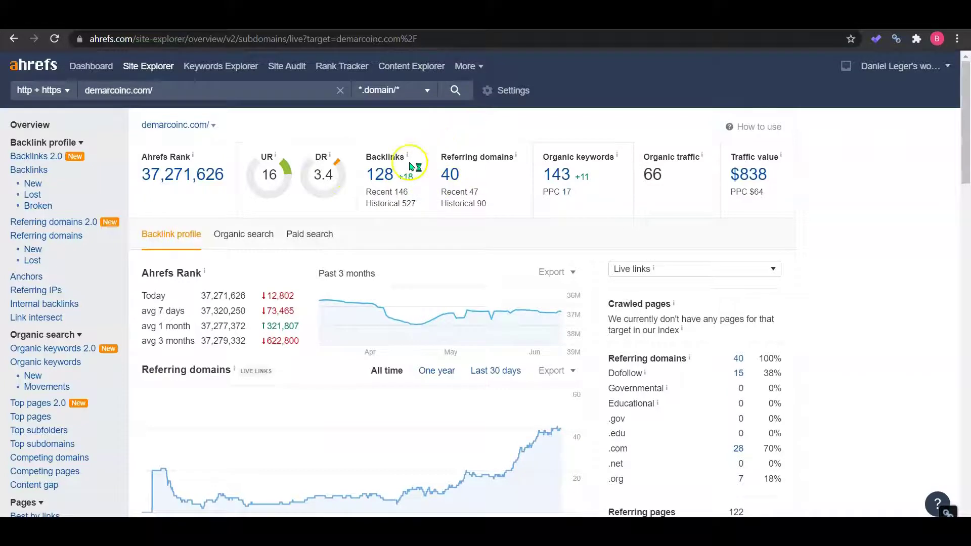
click(217, 20)
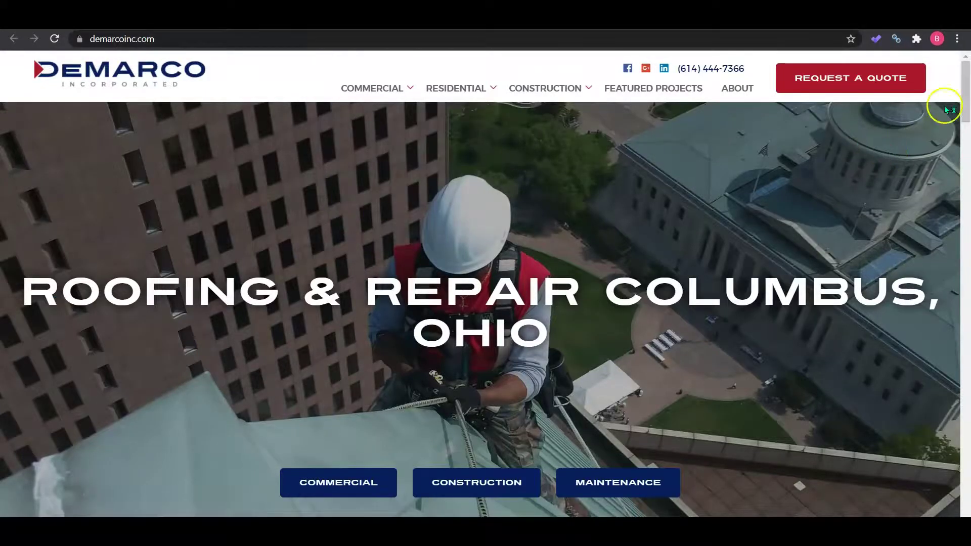
drag(963, 103, 957, 165)
click(375, 20)
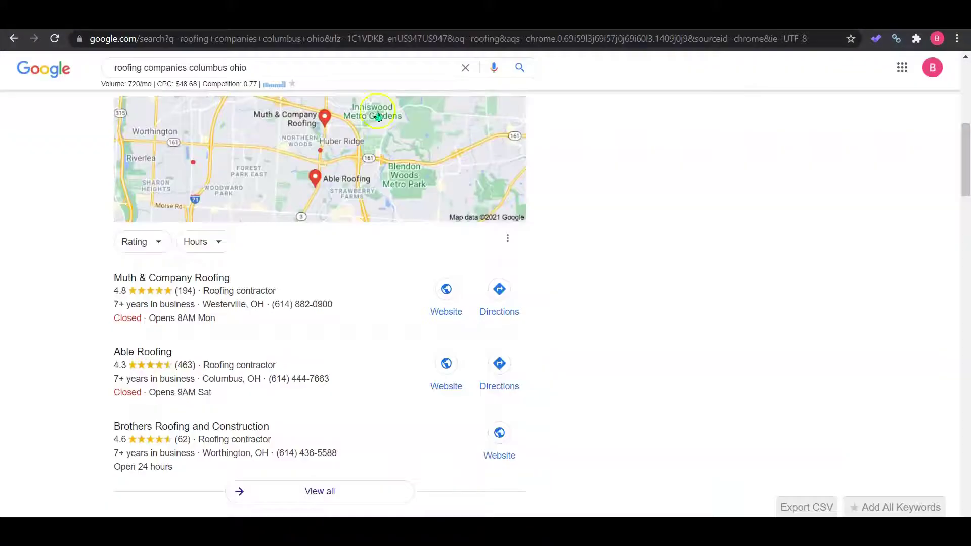
Check the file name of the photo beside the DeMarco homepage's commercial roofing text without saving the image.
click(344, 20)
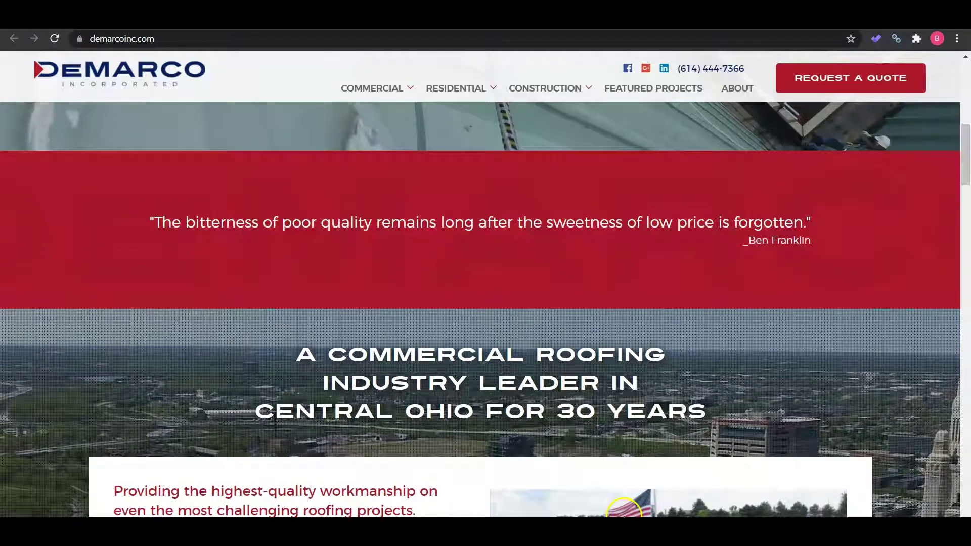
right_click(615, 506)
click(654, 411)
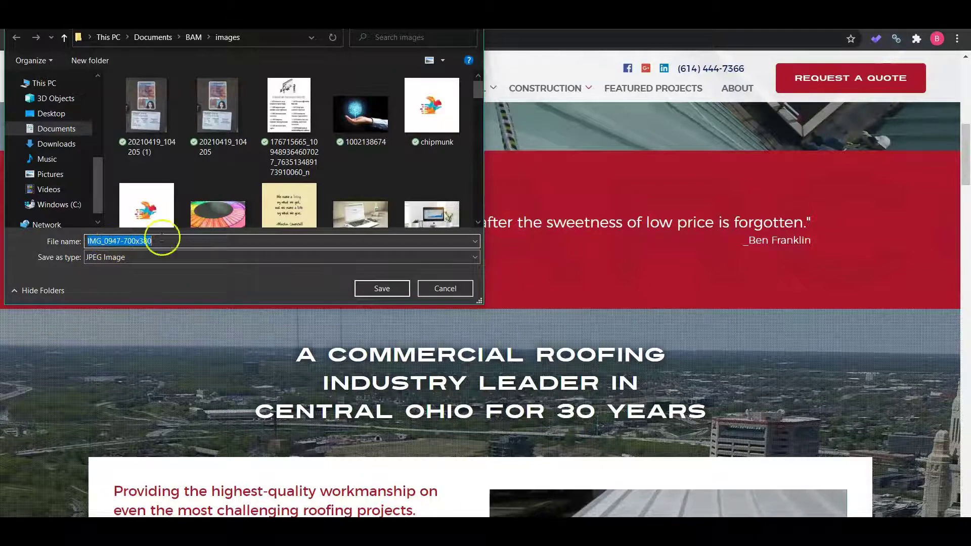
click(445, 291)
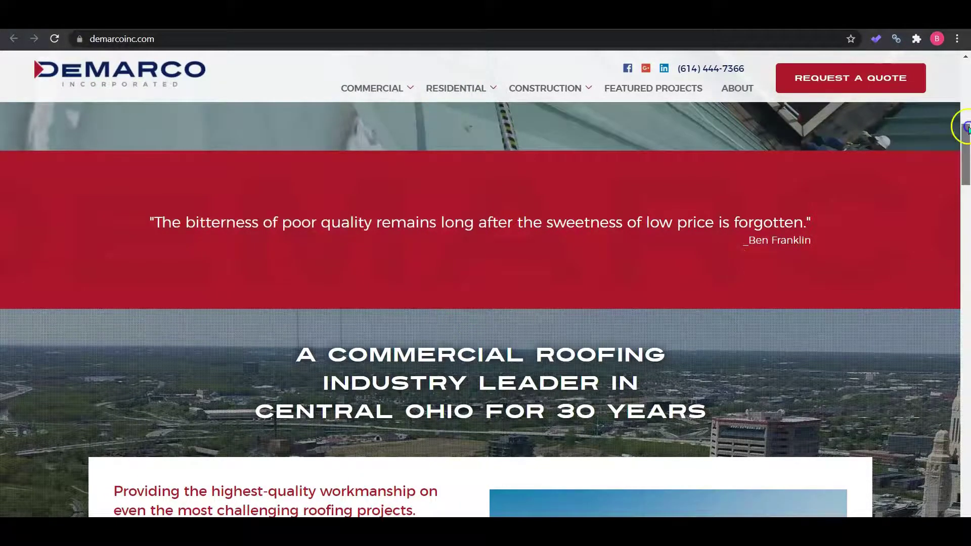
Return to the DeMarco homepage banner and revisit the Google local roofing listings before going back to the website.
drag(962, 145, 963, 68)
click(243, 20)
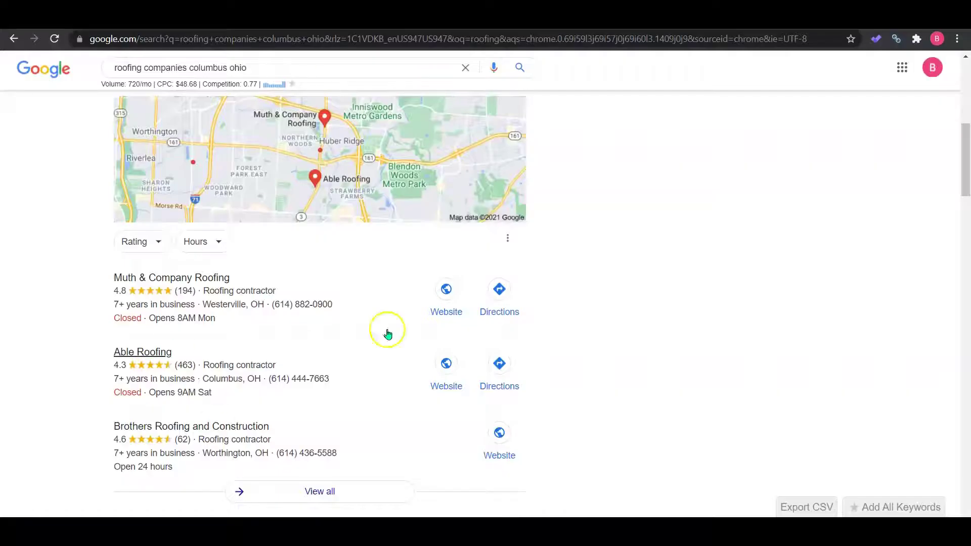
click(364, 19)
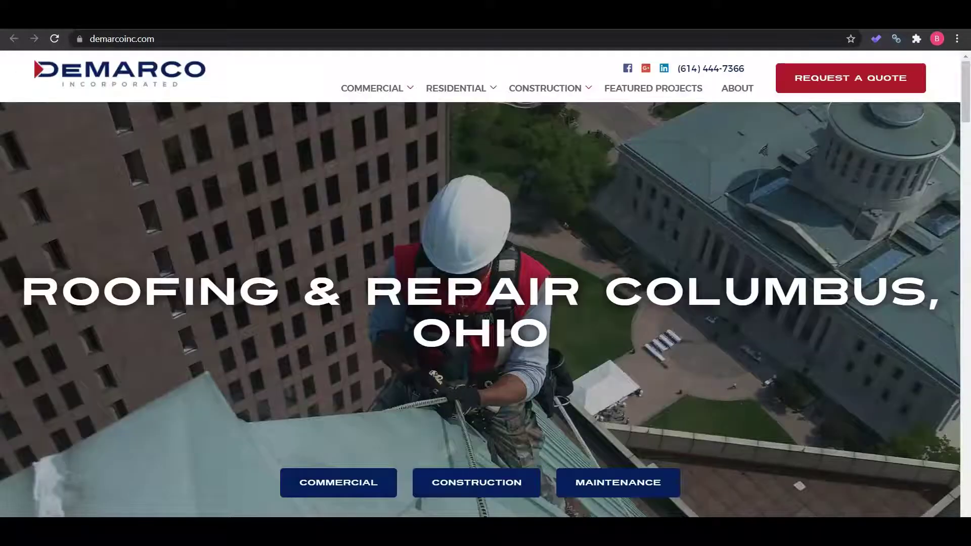